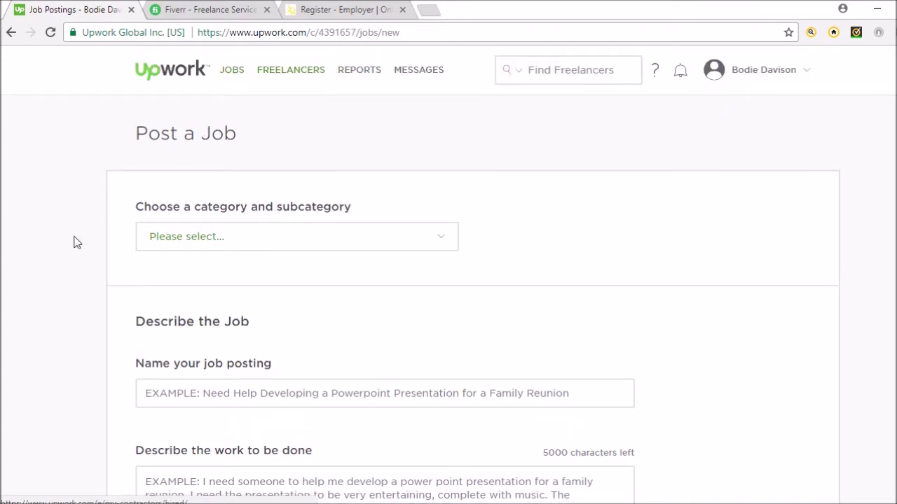
Choose Web, Mobile & Software Dev › Ecommerce Development as the job's category.
{"action": "scroll", "coordinate": [74, 242], "scroll_direction": "down", "scroll_amount": 1}
{"action": "left_click", "coordinate": [449, 175]}
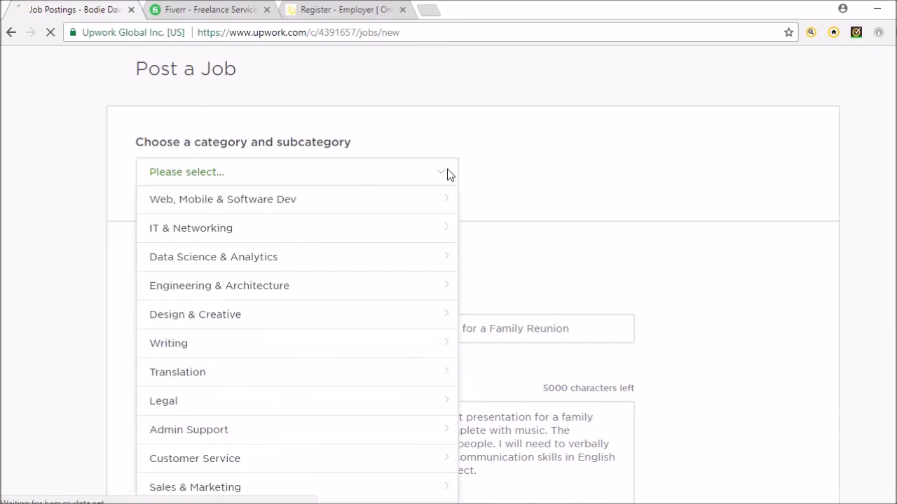
{"action": "mouse_move", "coordinate": [368, 248]}
{"action": "mouse_move", "coordinate": [343, 200]}
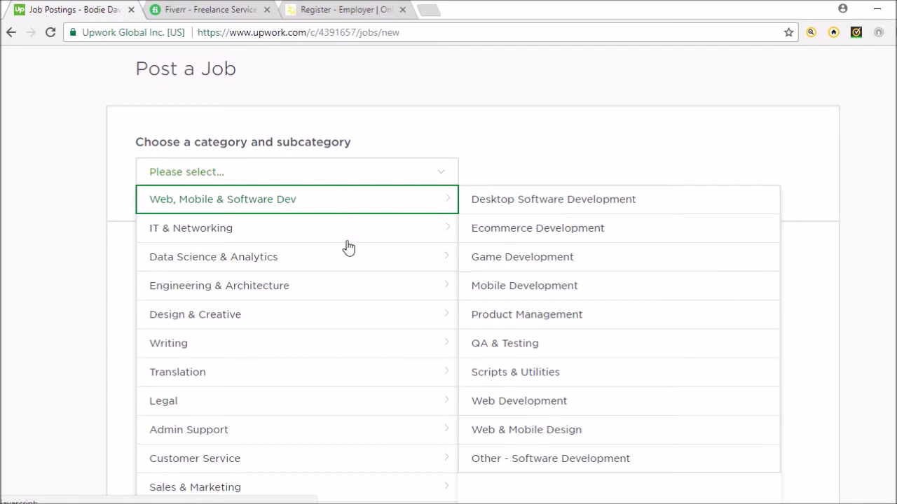
{"action": "mouse_move", "coordinate": [351, 294]}
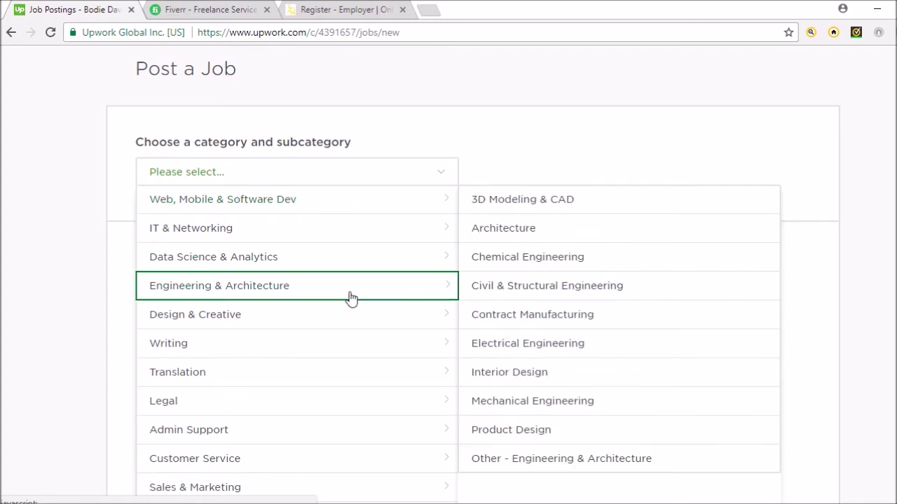
{"action": "scroll", "coordinate": [348, 297], "scroll_direction": "down", "scroll_amount": 2}
{"action": "mouse_move", "coordinate": [311, 413]}
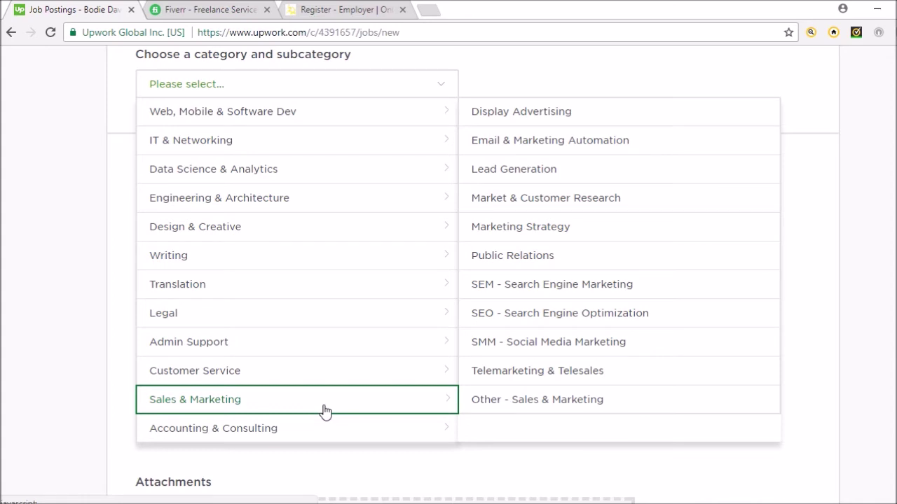
{"action": "mouse_move", "coordinate": [261, 116]}
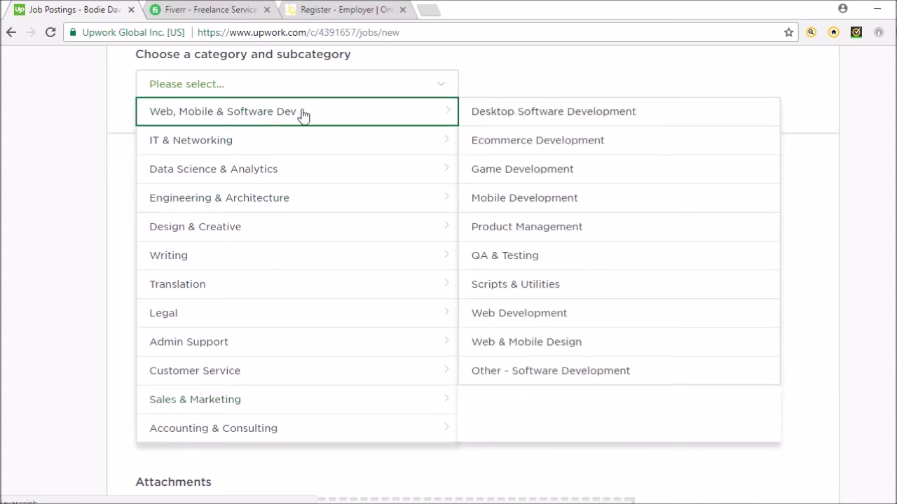
{"action": "left_click", "coordinate": [571, 141]}
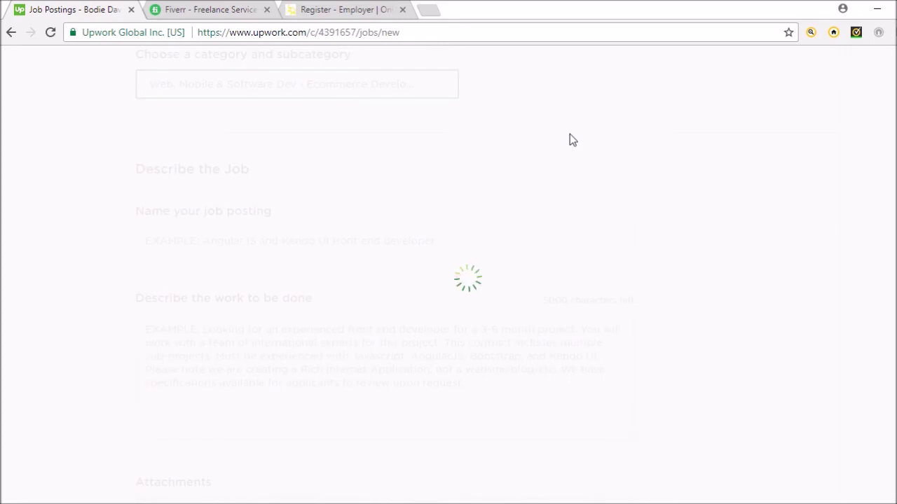
{"action": "left_click", "coordinate": [360, 240]}
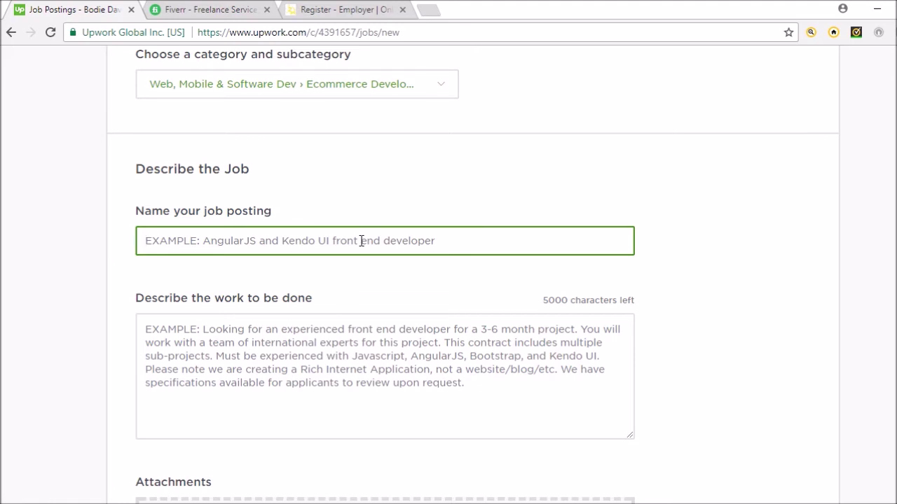
Switch to the Fiverr homepage tab.
{"action": "left_click", "coordinate": [221, 9]}
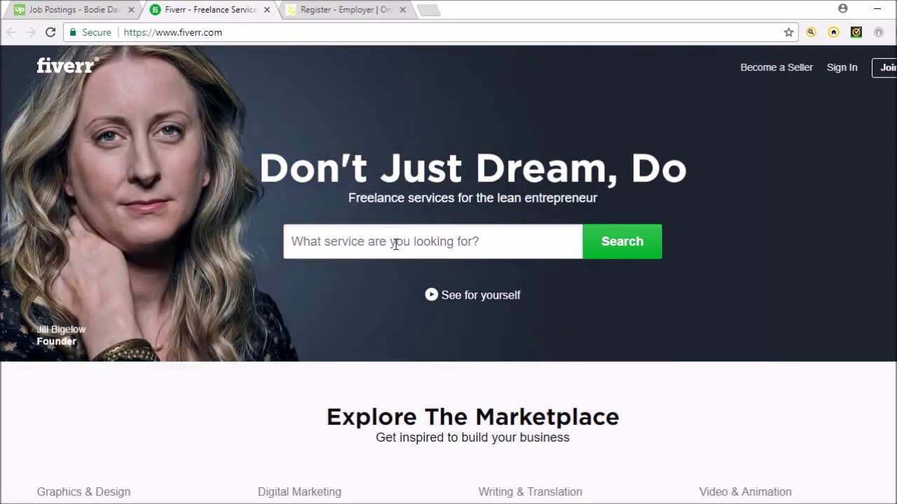
Close the Fiverr tab and return to the Upwork Job Postings tab.
{"action": "left_click", "coordinate": [266, 10]}
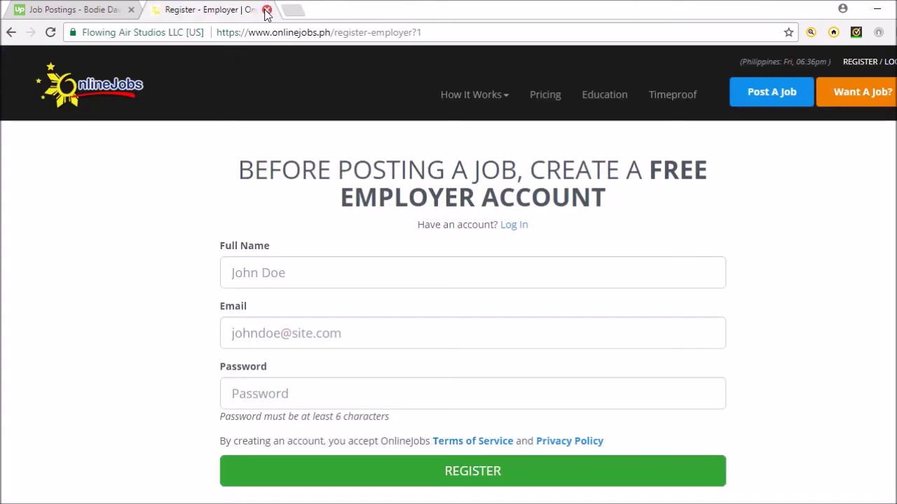
{"action": "left_click", "coordinate": [114, 10]}
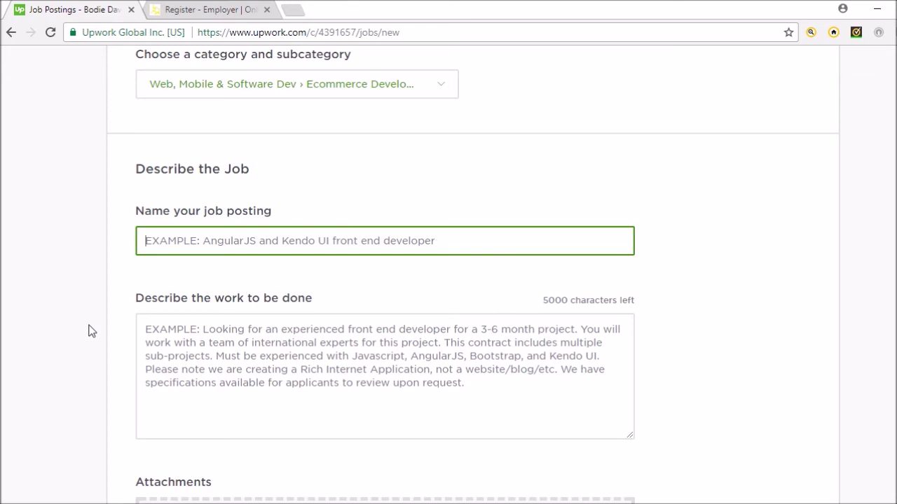
Name the job 'Shopify virtual assistant' and describe the work as 'Order fulfillment using oberlo'.
{"action": "type", "text": "S"}
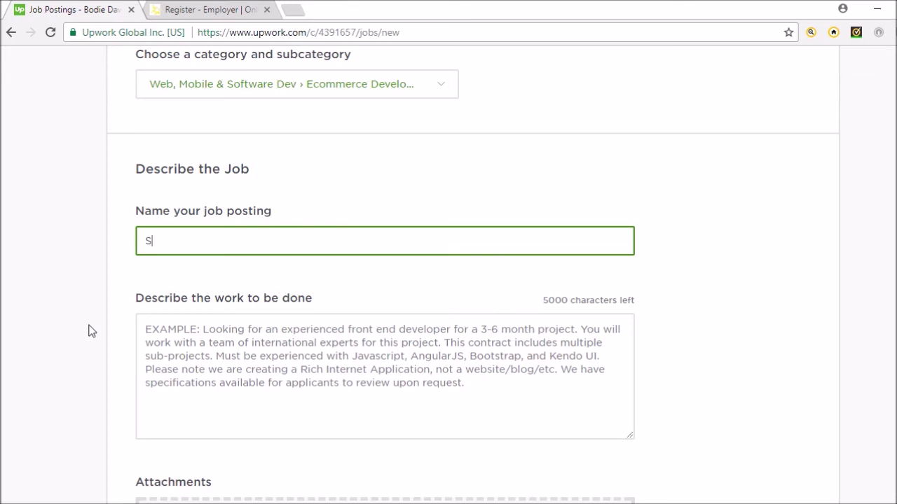
{"action": "type", "text": "hopify virtual assistant"}
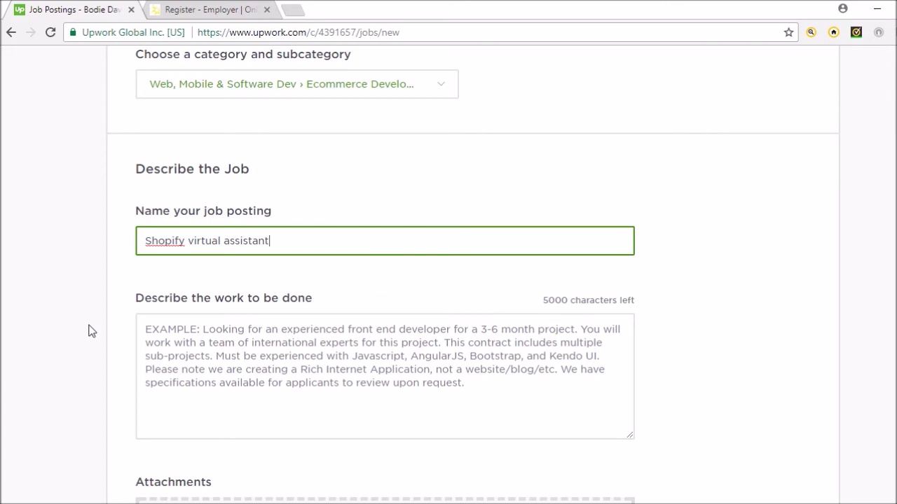
{"action": "scroll", "coordinate": [89, 331], "scroll_direction": "down", "scroll_amount": 3}
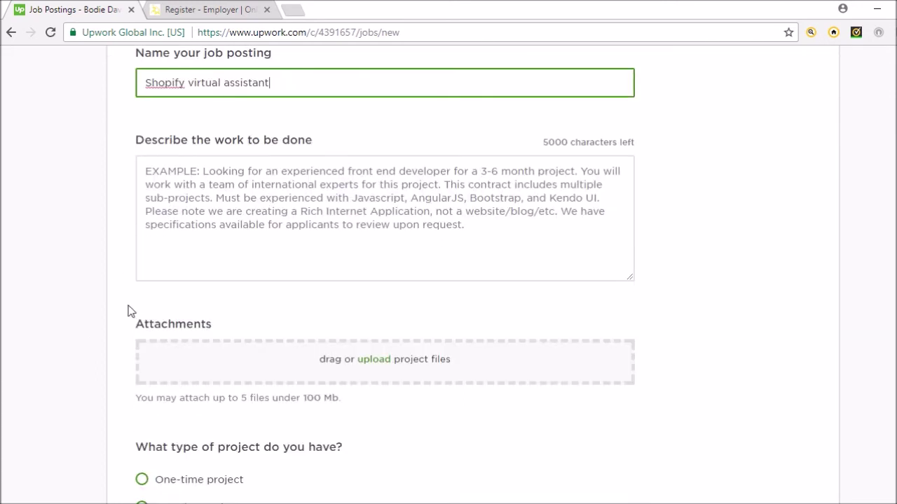
{"action": "left_click", "coordinate": [298, 225]}
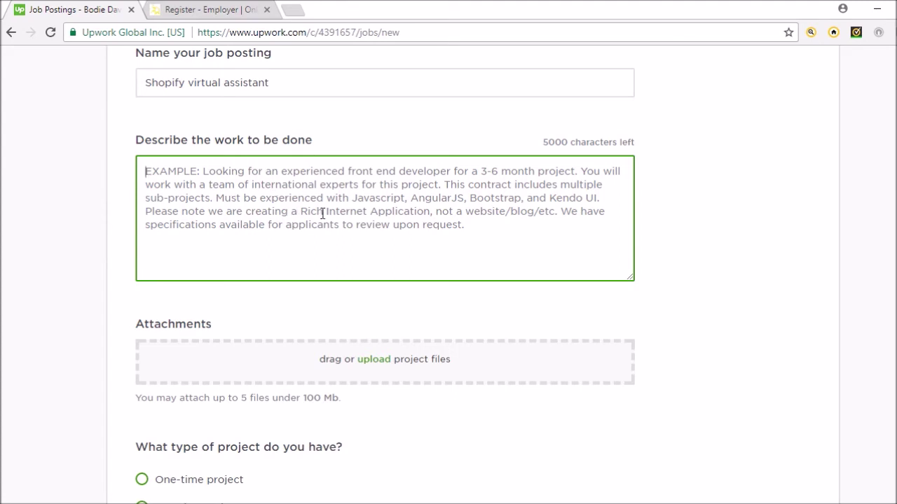
{"action": "type", "text": "Order fulfi"}
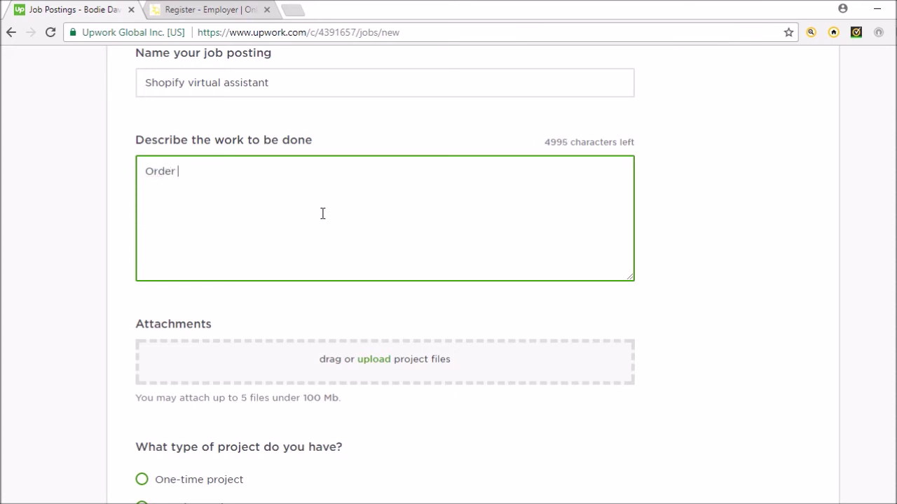
{"action": "type", "text": "llment us"}
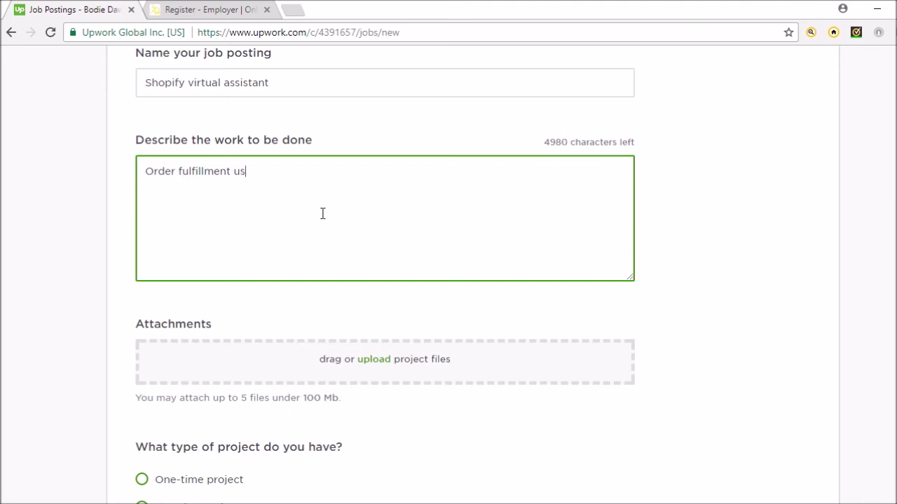
{"action": "type", "text": "ing oberlo"}
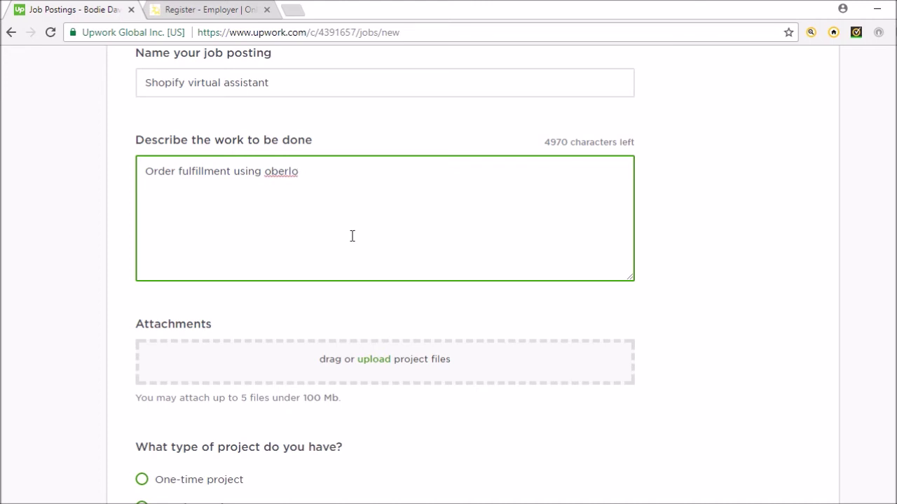
{"action": "scroll", "coordinate": [353, 236], "scroll_direction": "down", "scroll_amount": 1}
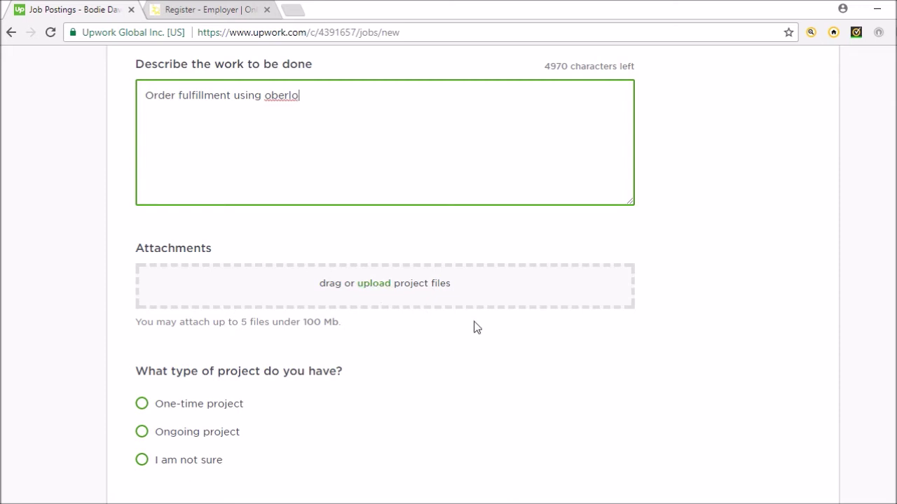
{"action": "scroll", "coordinate": [476, 327], "scroll_direction": "down", "scroll_amount": 2}
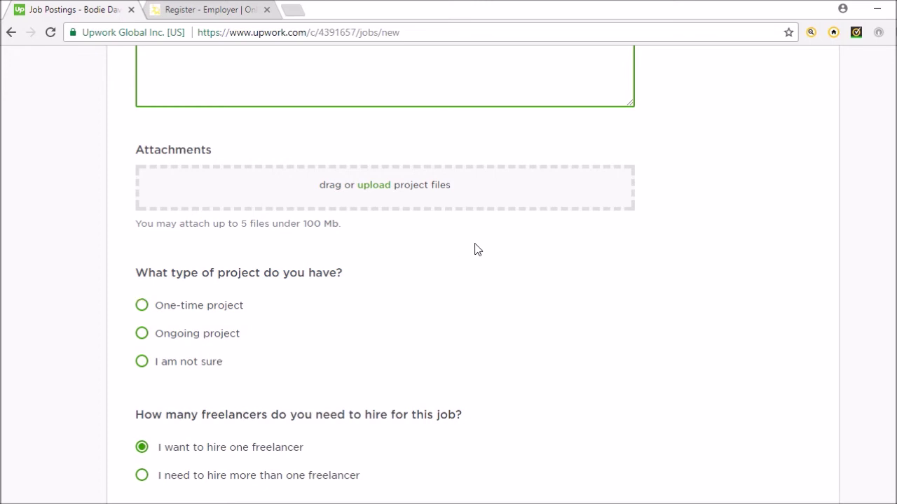
{"action": "scroll", "coordinate": [475, 251], "scroll_direction": "down", "scroll_amount": 1}
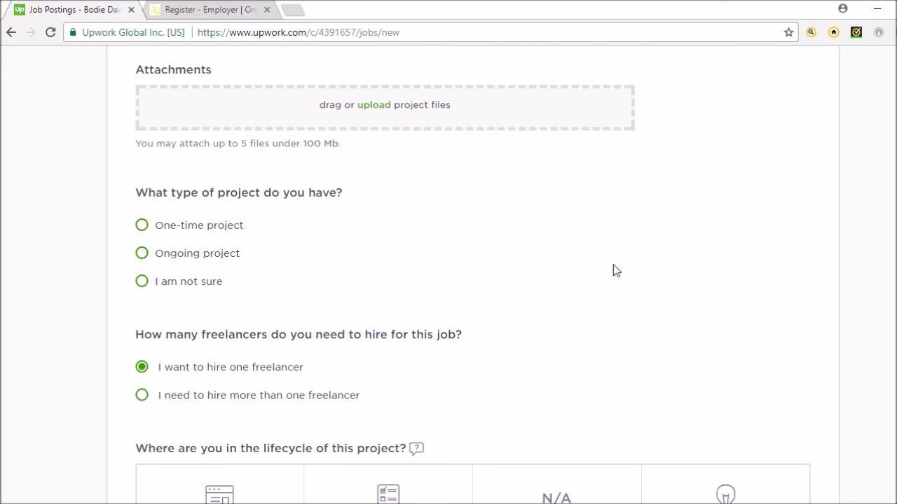
{"action": "scroll", "coordinate": [615, 268], "scroll_direction": "down", "scroll_amount": 3}
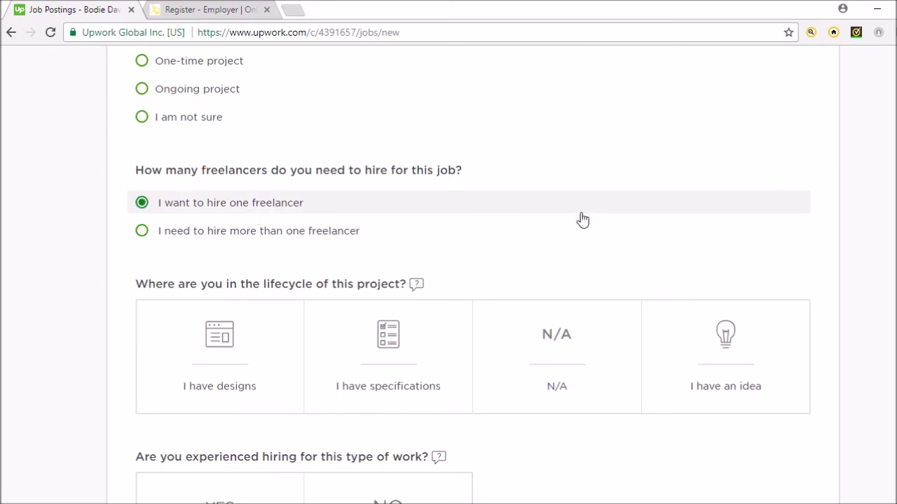
{"action": "scroll", "coordinate": [66, 332], "scroll_direction": "down", "scroll_amount": 2}
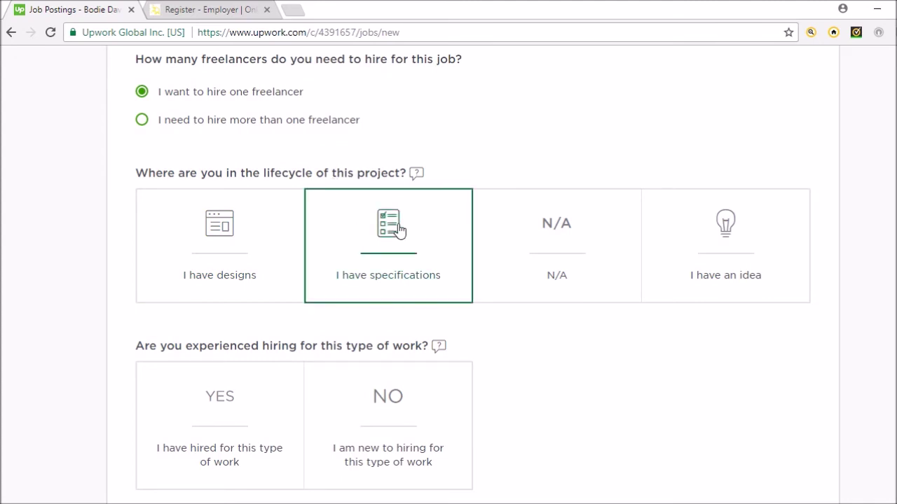
{"action": "scroll", "coordinate": [69, 303], "scroll_direction": "down", "scroll_amount": 2}
{"action": "scroll", "coordinate": [69, 302], "scroll_direction": "down", "scroll_amount": 1}
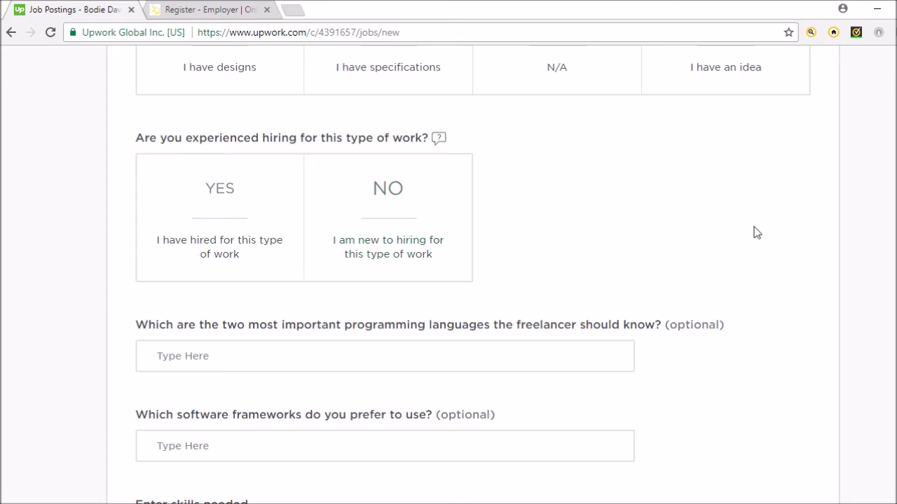
{"action": "scroll", "coordinate": [765, 256], "scroll_direction": "down", "scroll_amount": 2}
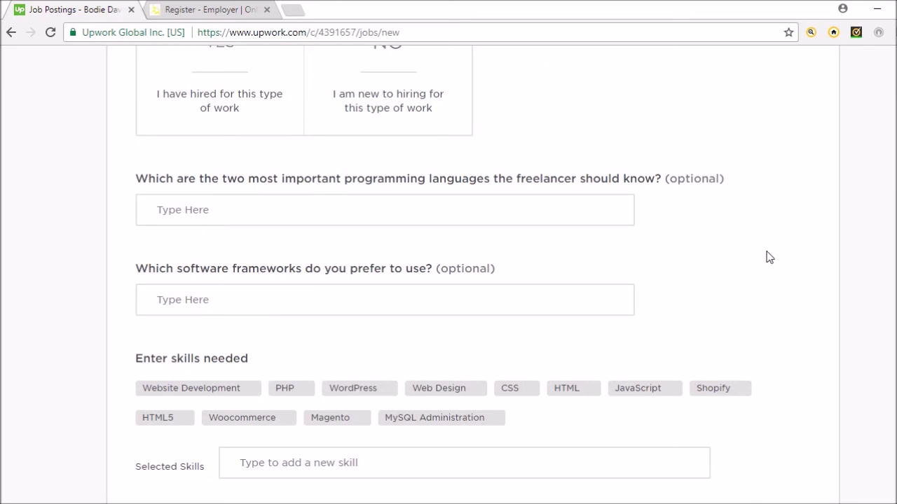
{"action": "left_click", "coordinate": [439, 205]}
{"action": "scroll", "coordinate": [695, 252], "scroll_direction": "down", "scroll_amount": 1}
{"action": "left_click", "coordinate": [149, 221]}
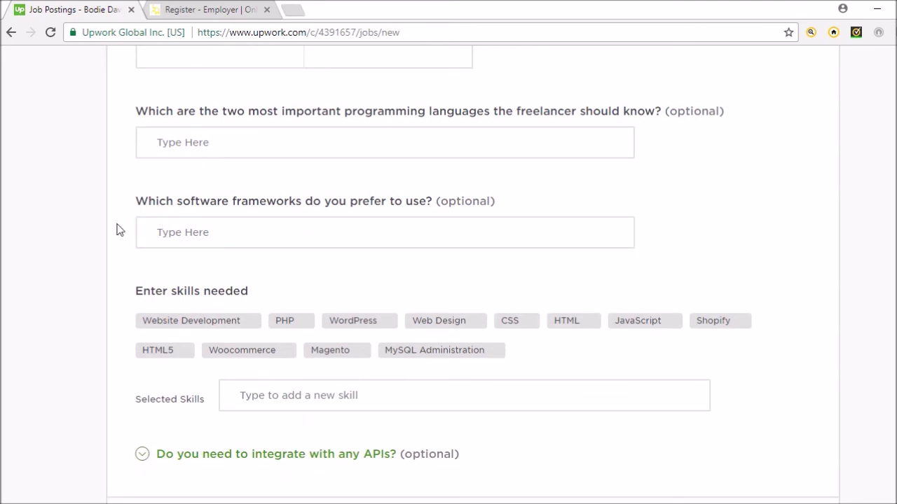
{"action": "scroll", "coordinate": [110, 222], "scroll_direction": "down", "scroll_amount": 2}
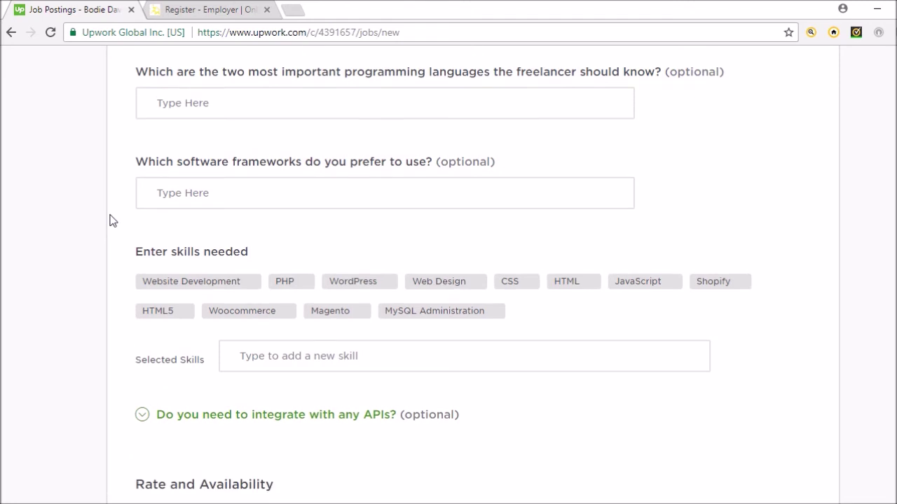
{"action": "scroll", "coordinate": [110, 221], "scroll_direction": "down", "scroll_amount": 1}
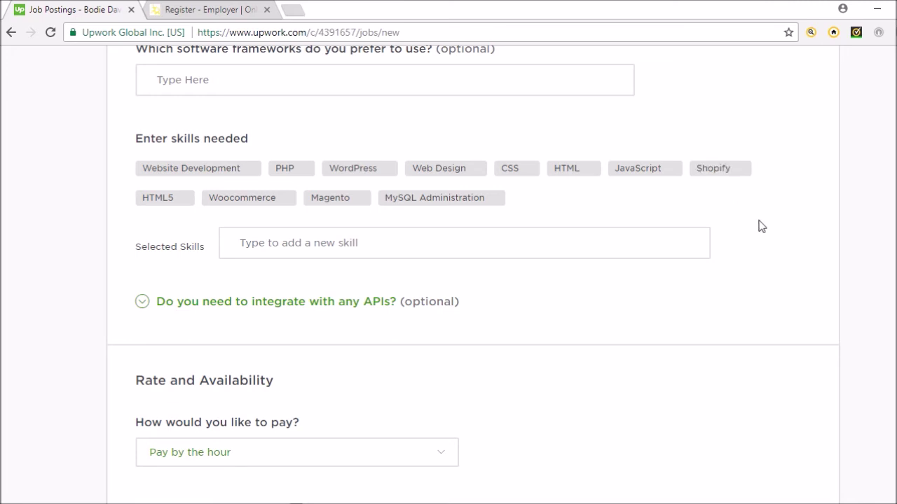
{"action": "scroll", "coordinate": [767, 242], "scroll_direction": "down", "scroll_amount": 2}
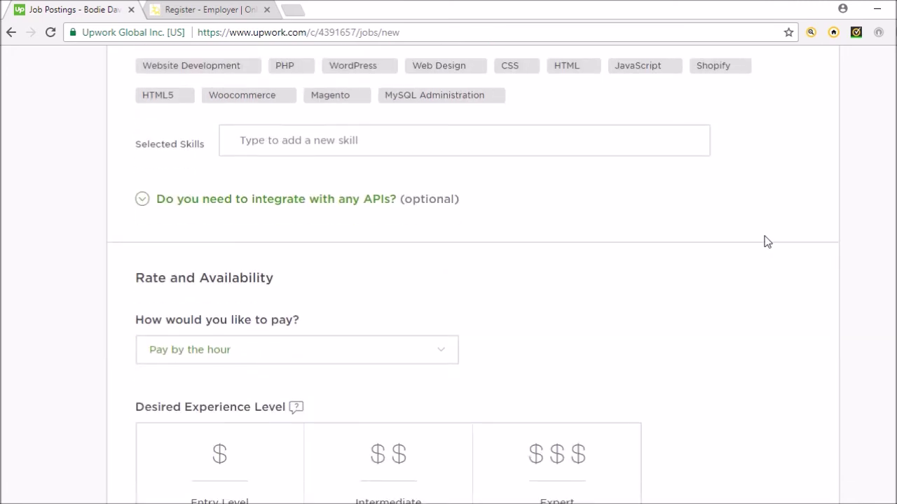
{"action": "scroll", "coordinate": [767, 242], "scroll_direction": "down", "scroll_amount": 3}
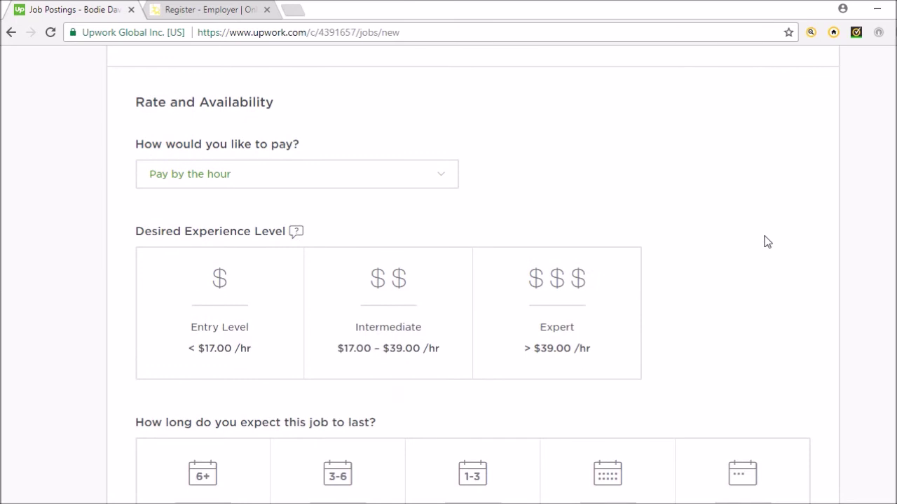
Keep 'Pay by the hour' as the job's payment type.
{"action": "left_click", "coordinate": [403, 173]}
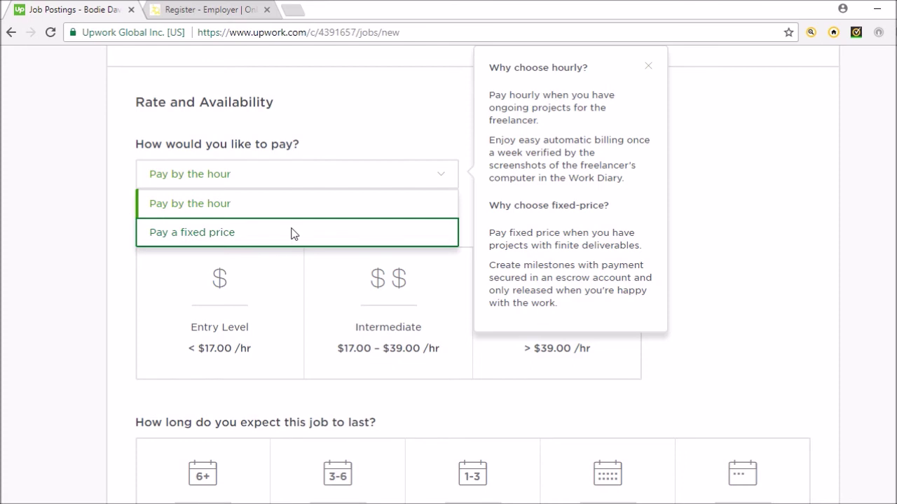
{"action": "left_click", "coordinate": [121, 253]}
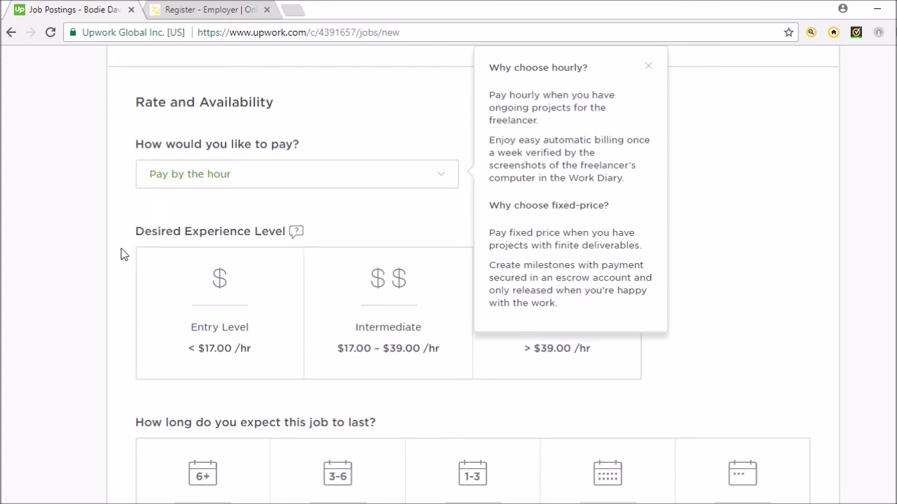
{"action": "scroll", "coordinate": [120, 254], "scroll_direction": "down", "scroll_amount": 1}
Set the desired experience level to Intermediate.
{"action": "left_click", "coordinate": [404, 233]}
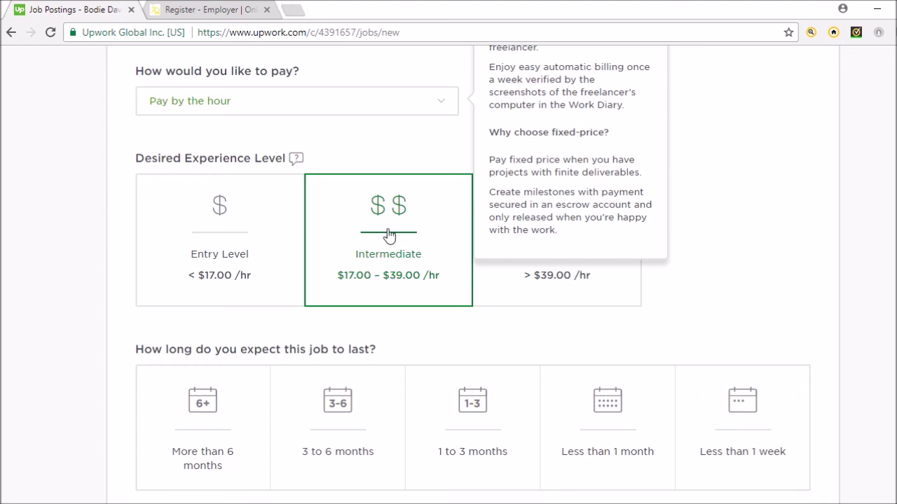
{"action": "left_click", "coordinate": [220, 236]}
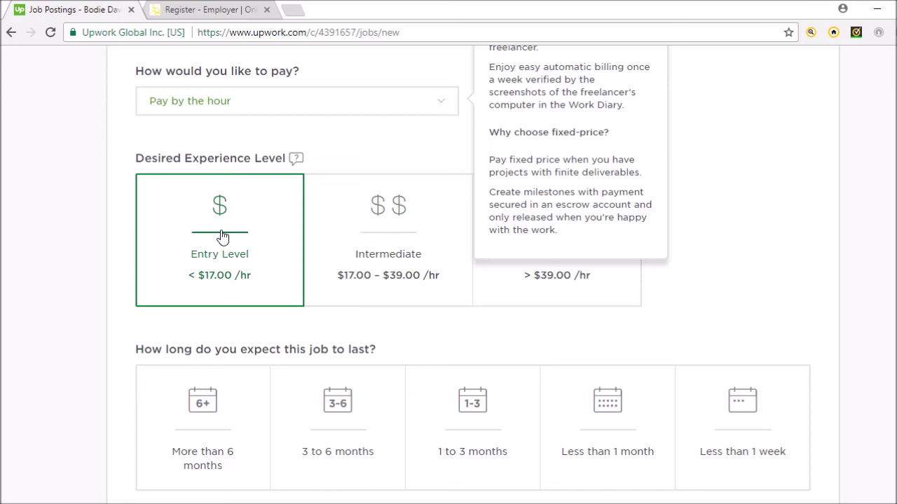
{"action": "left_click", "coordinate": [344, 245]}
{"action": "scroll", "coordinate": [89, 301], "scroll_direction": "down", "scroll_amount": 3}
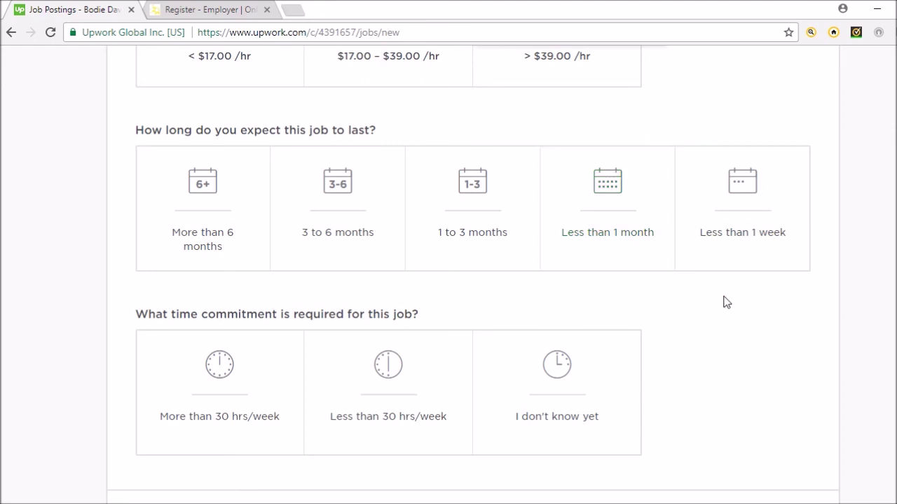
{"action": "scroll", "coordinate": [726, 302], "scroll_direction": "down", "scroll_amount": 2}
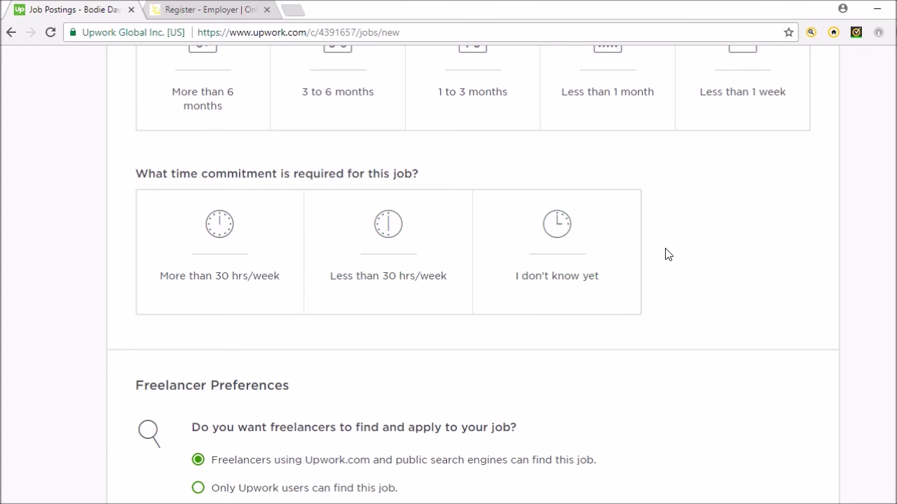
{"action": "scroll", "coordinate": [669, 225], "scroll_direction": "down", "scroll_amount": 4}
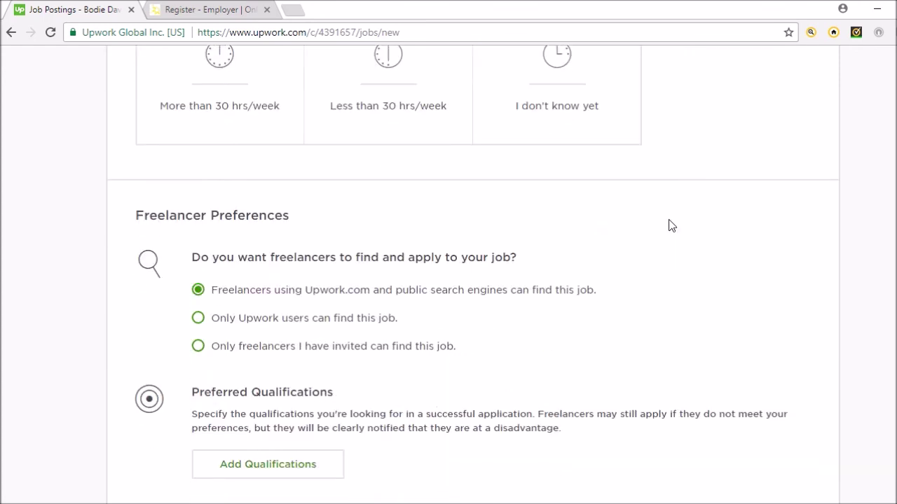
{"action": "scroll", "coordinate": [669, 224], "scroll_direction": "down", "scroll_amount": 1}
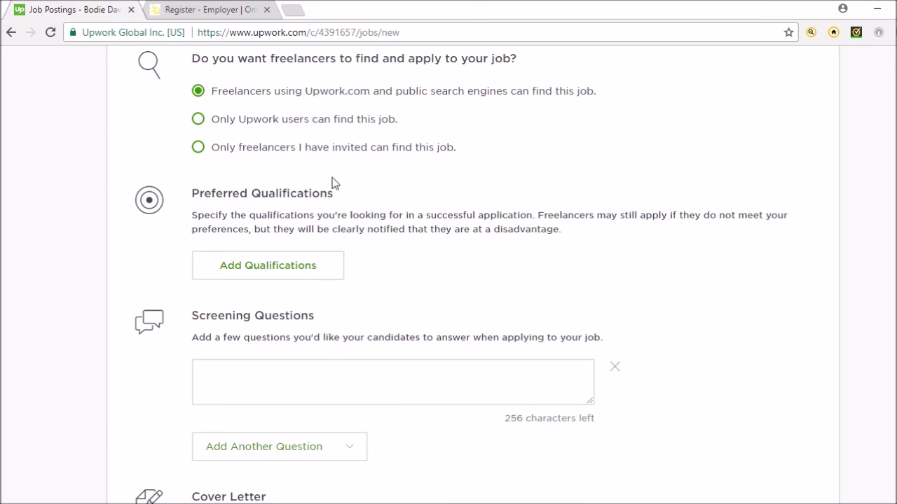
{"action": "scroll", "coordinate": [681, 272], "scroll_direction": "down", "scroll_amount": 1}
{"action": "scroll", "coordinate": [682, 273], "scroll_direction": "down", "scroll_amount": 2}
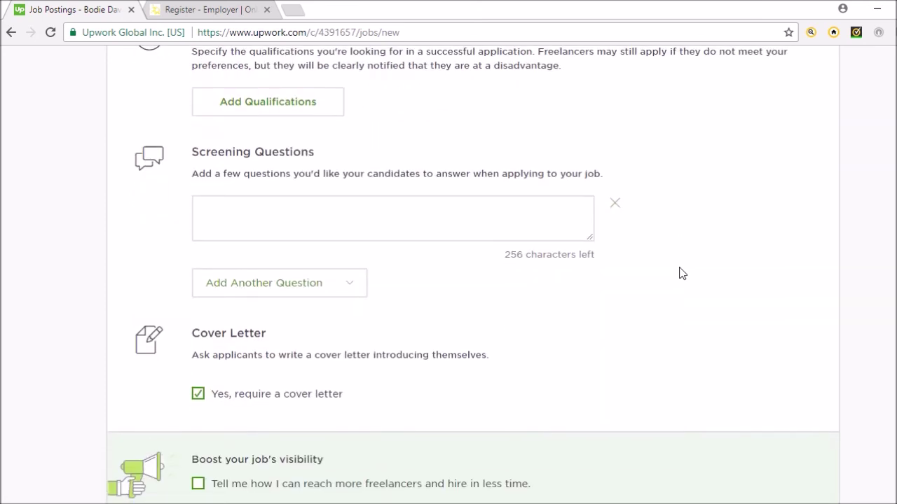
Add a second screening question of your own, leaving it blank.
{"action": "left_click", "coordinate": [247, 214]}
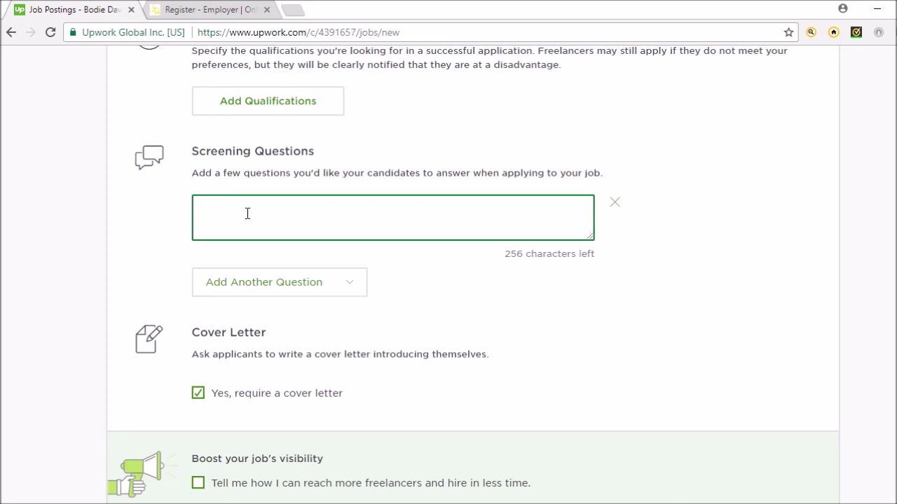
{"action": "left_click", "coordinate": [162, 224]}
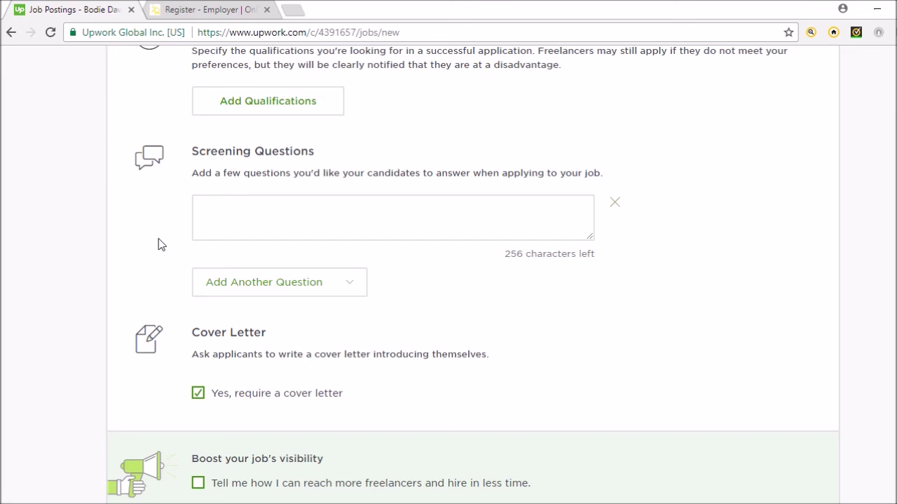
{"action": "left_click", "coordinate": [237, 280]}
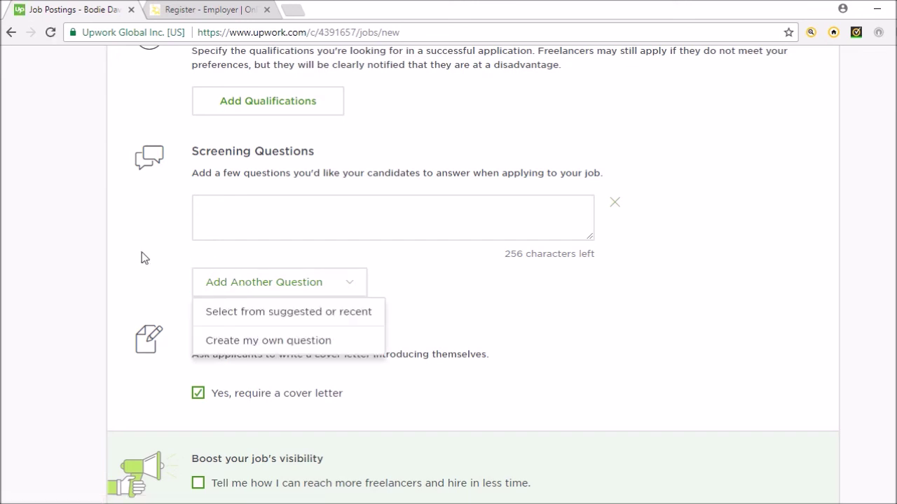
{"action": "left_click", "coordinate": [260, 340]}
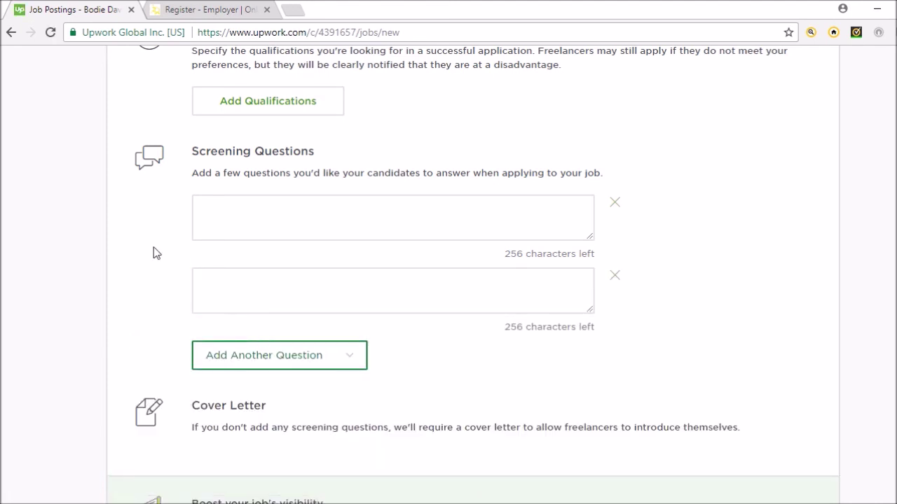
{"action": "scroll", "coordinate": [154, 252], "scroll_direction": "down", "scroll_amount": 3}
{"action": "scroll", "coordinate": [154, 253], "scroll_direction": "down", "scroll_amount": 1}
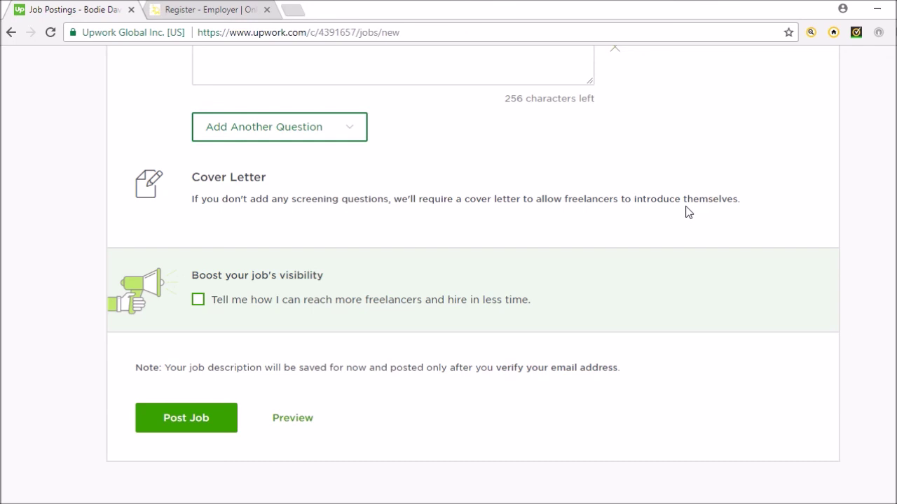
Show the OnlineJobs.ph employer registration form and look over its empty fields.
{"action": "left_click", "coordinate": [190, 12]}
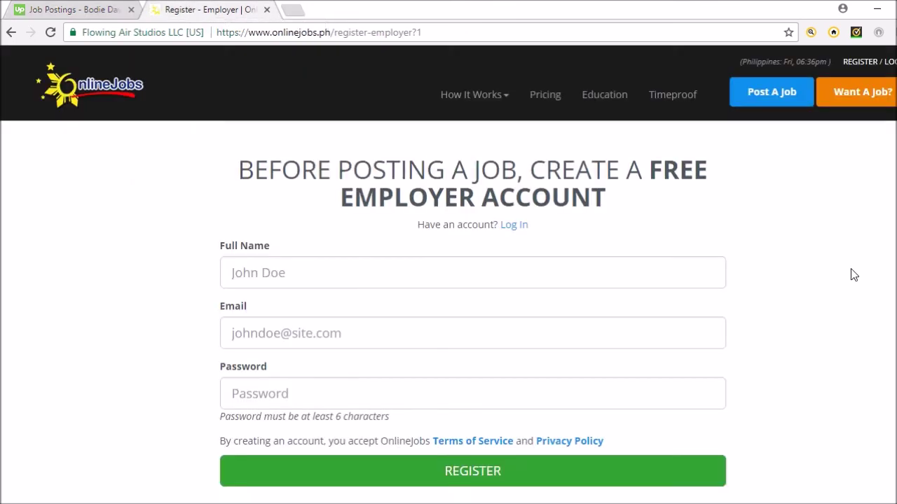
{"action": "scroll", "coordinate": [854, 274], "scroll_direction": "down", "scroll_amount": 1}
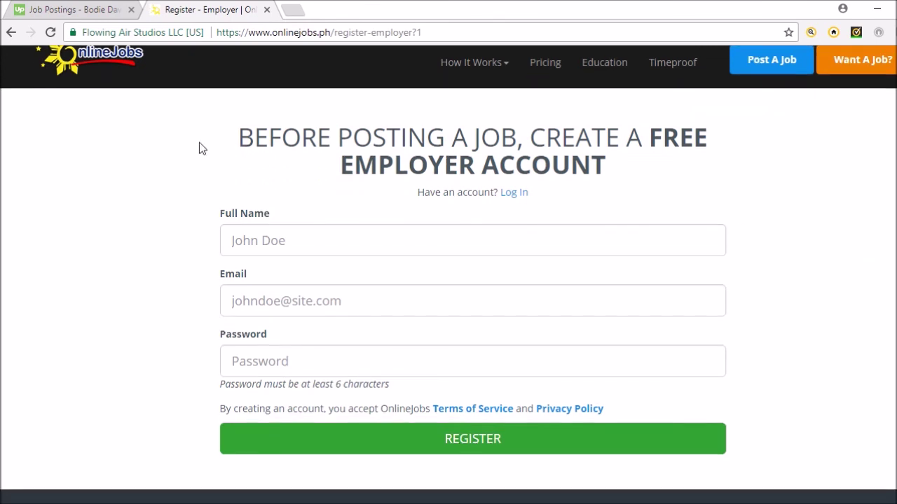
{"action": "scroll", "coordinate": [126, 281], "scroll_direction": "up", "scroll_amount": 1}
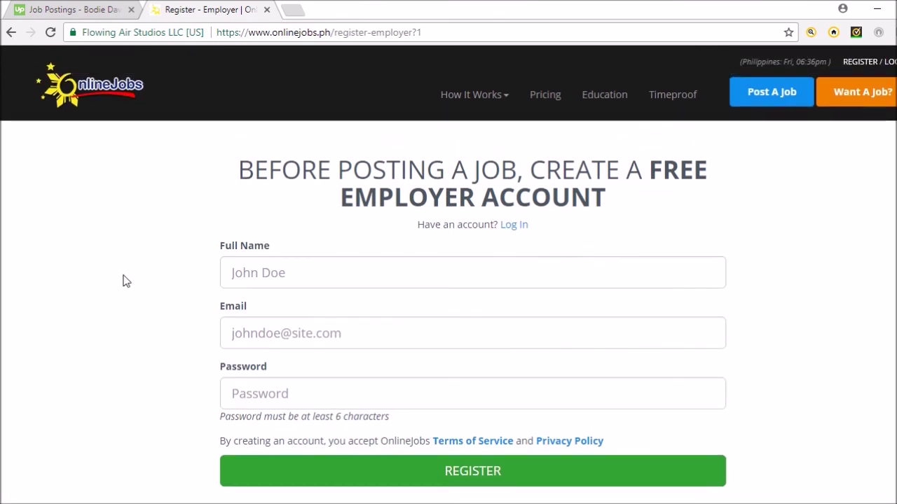